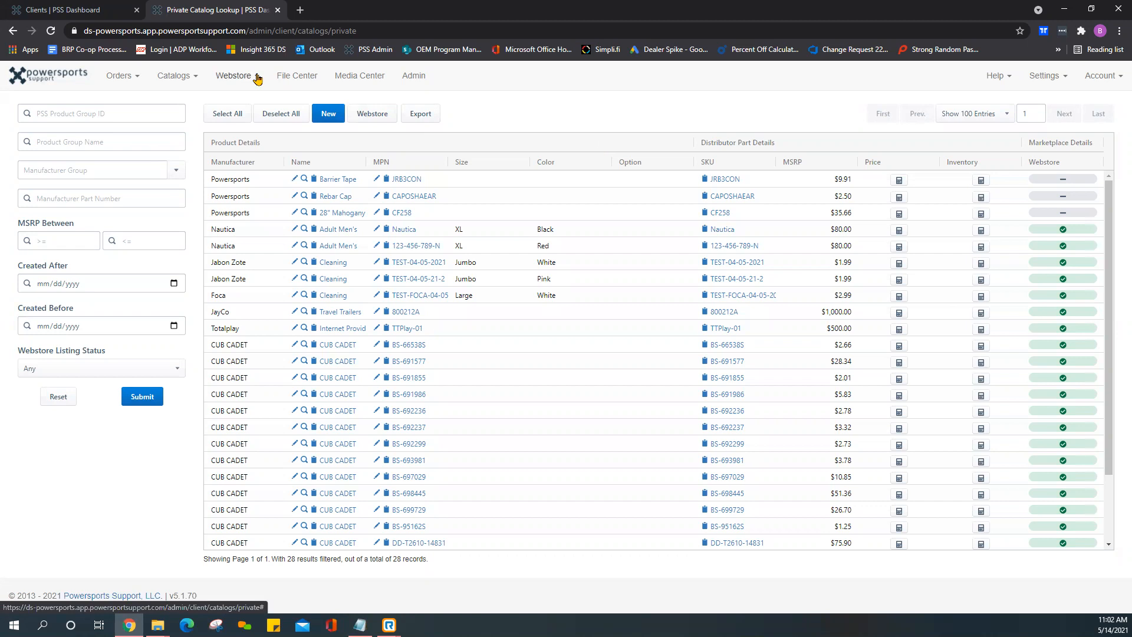
# Open the webstore product management page and choose the Aftermarket catalog.
pyautogui.click(257, 79)
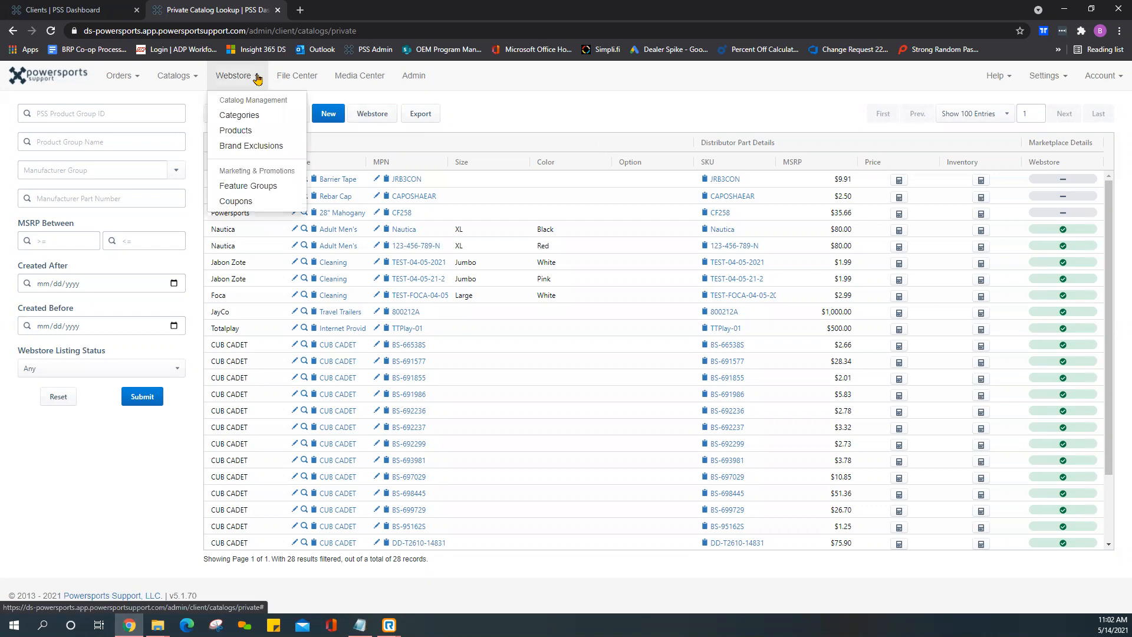
pyautogui.click(239, 132)
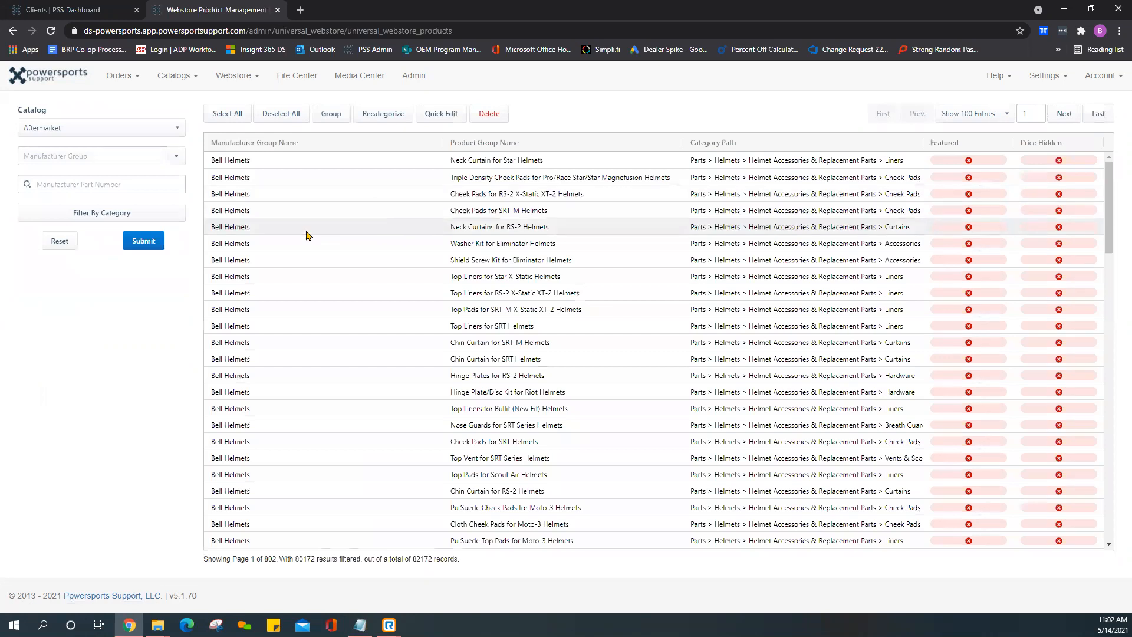
pyautogui.click(176, 128)
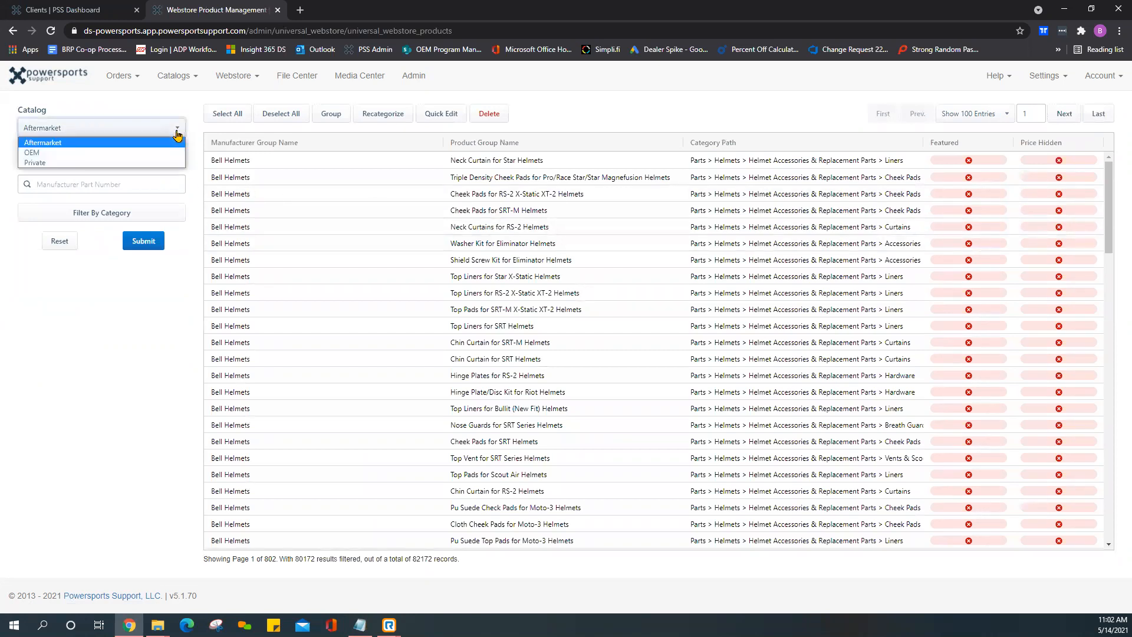
pyautogui.click(61, 144)
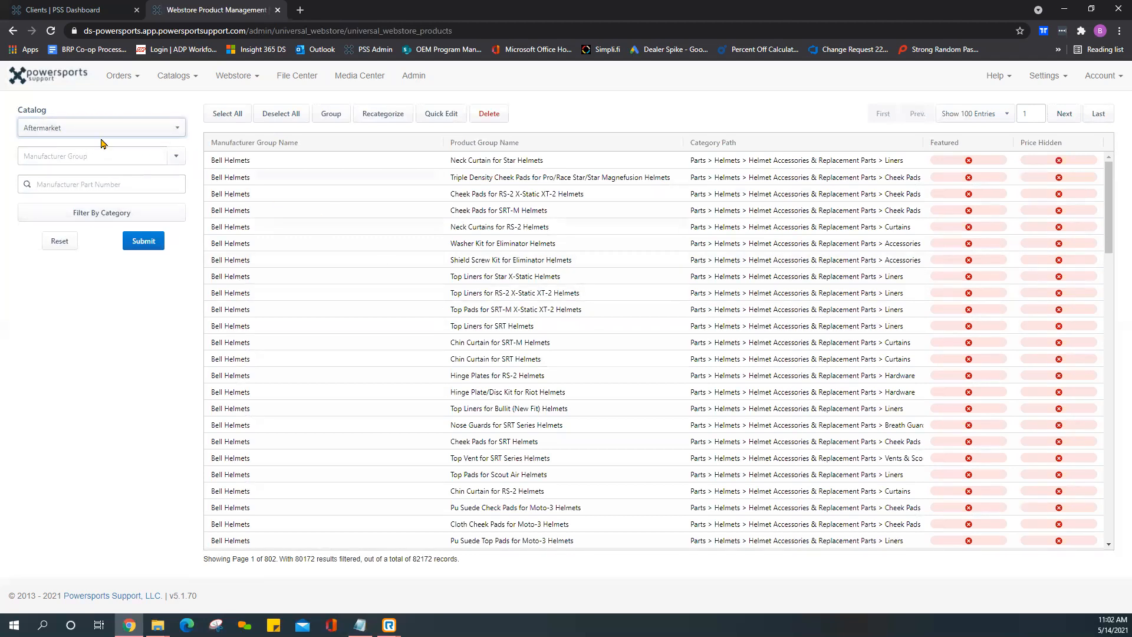
pyautogui.click(176, 131)
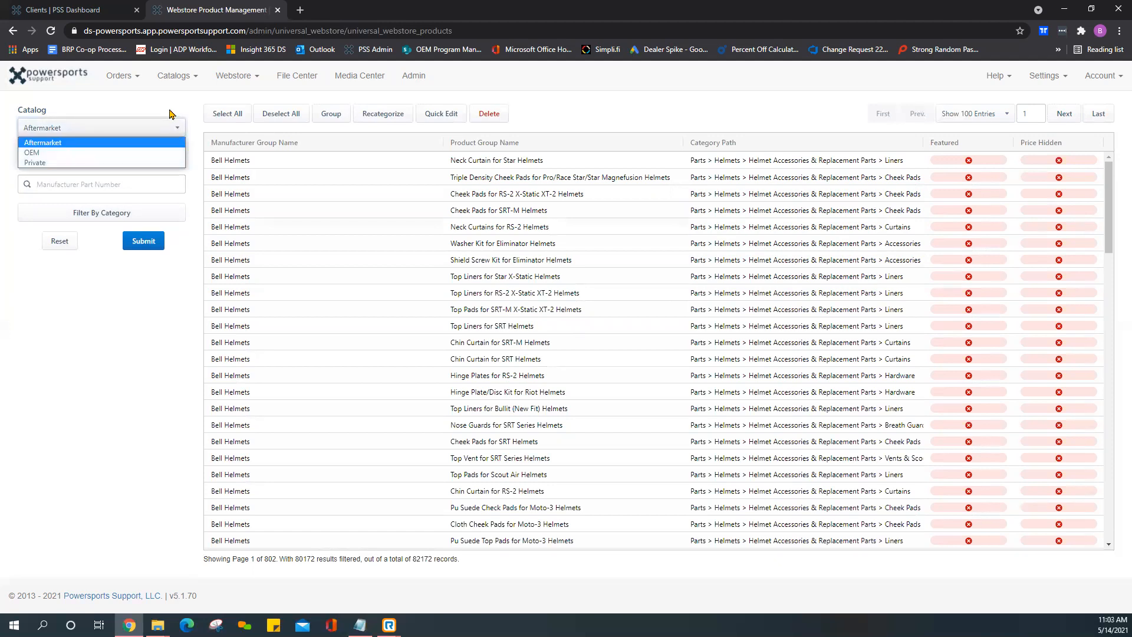
pyautogui.click(166, 106)
pyautogui.click(60, 184)
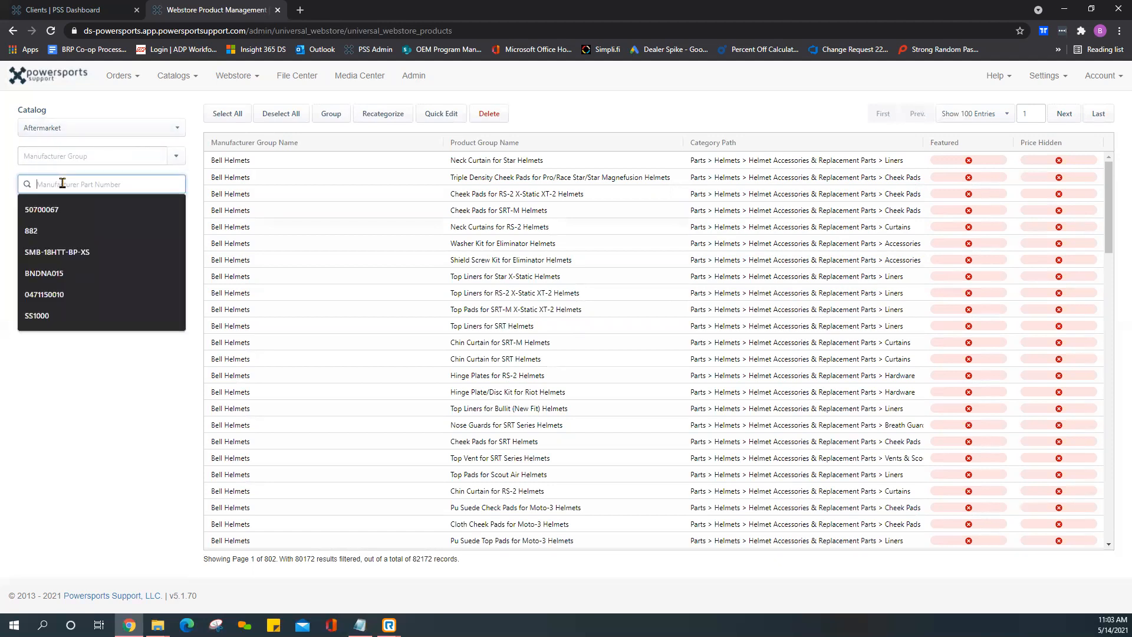
pyautogui.click(202, 449)
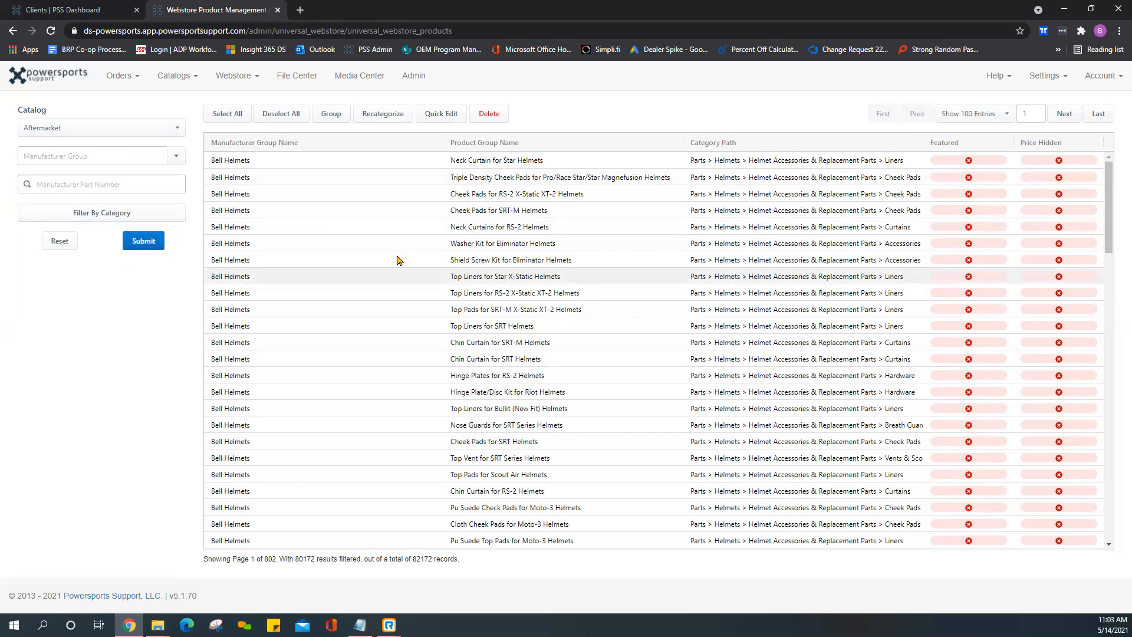
pyautogui.click(62, 184)
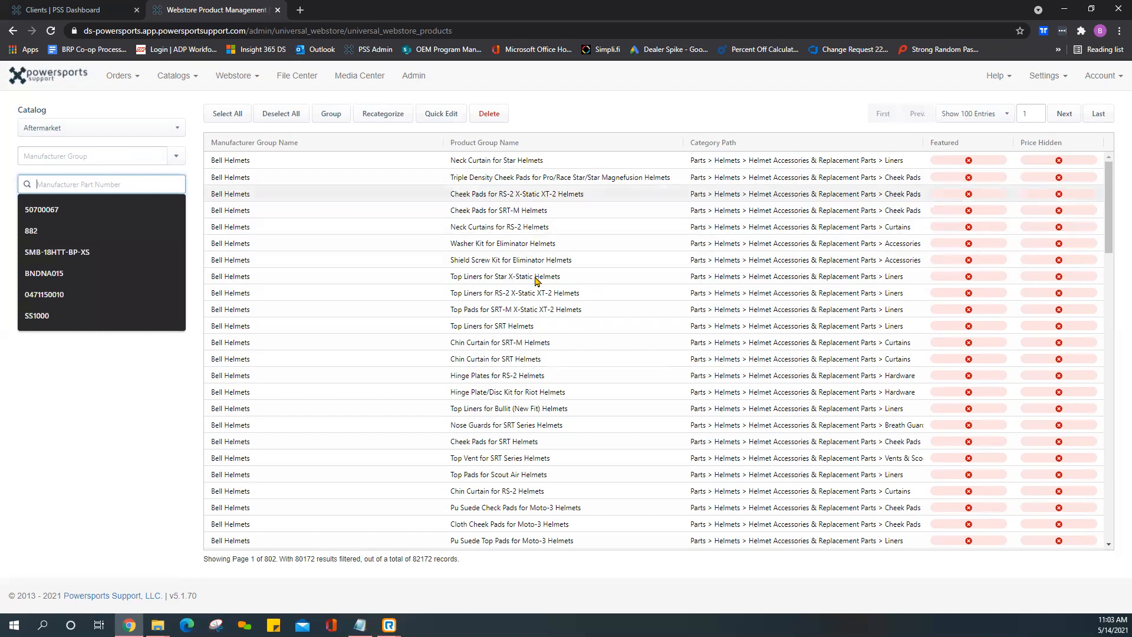
pyautogui.click(164, 436)
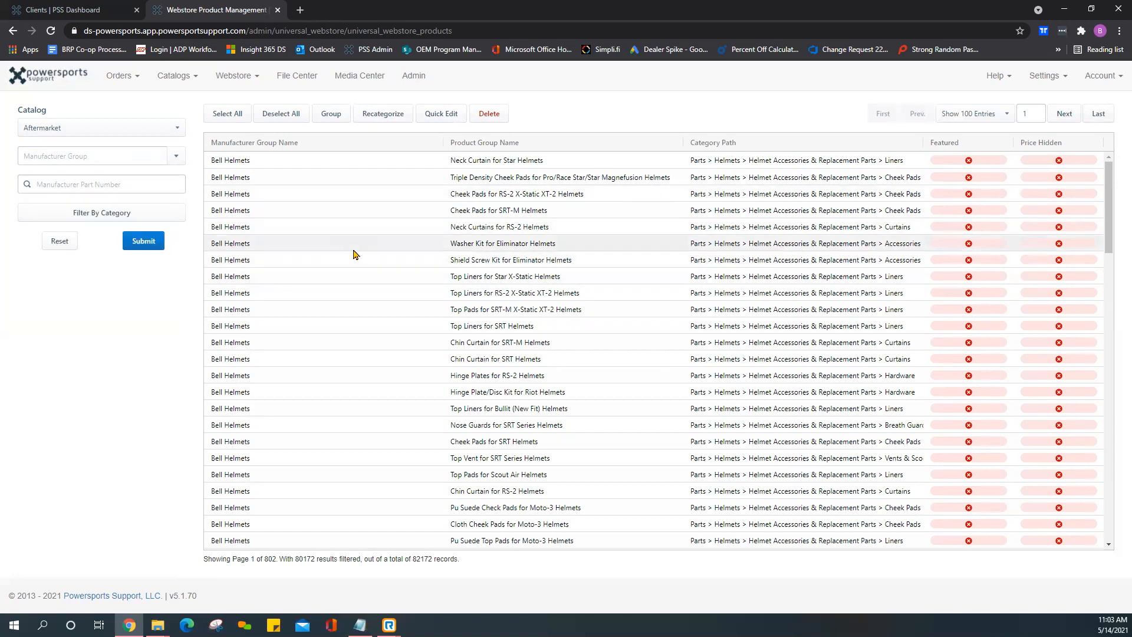
# Delete the first nine listed Bell Helmets products, from Neck Curtain for Star Helmets through Top Liners for RS-2 X-Static XT-2 Helmets.
pyautogui.click(253, 158)
pyautogui.click(254, 158)
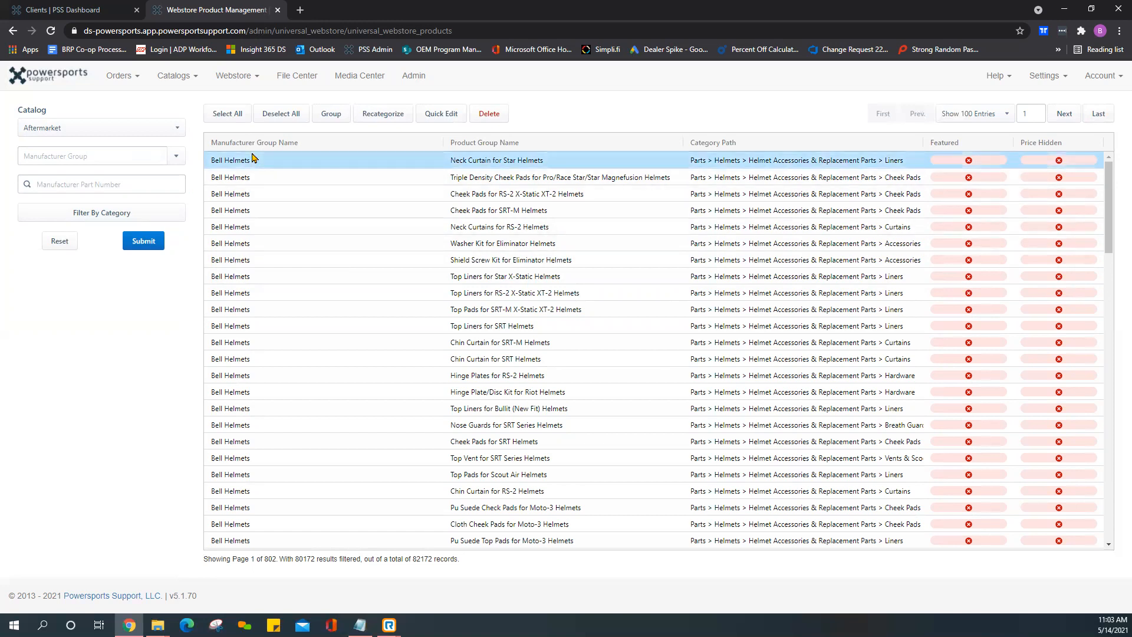
pyautogui.click(263, 184)
pyautogui.click(263, 199)
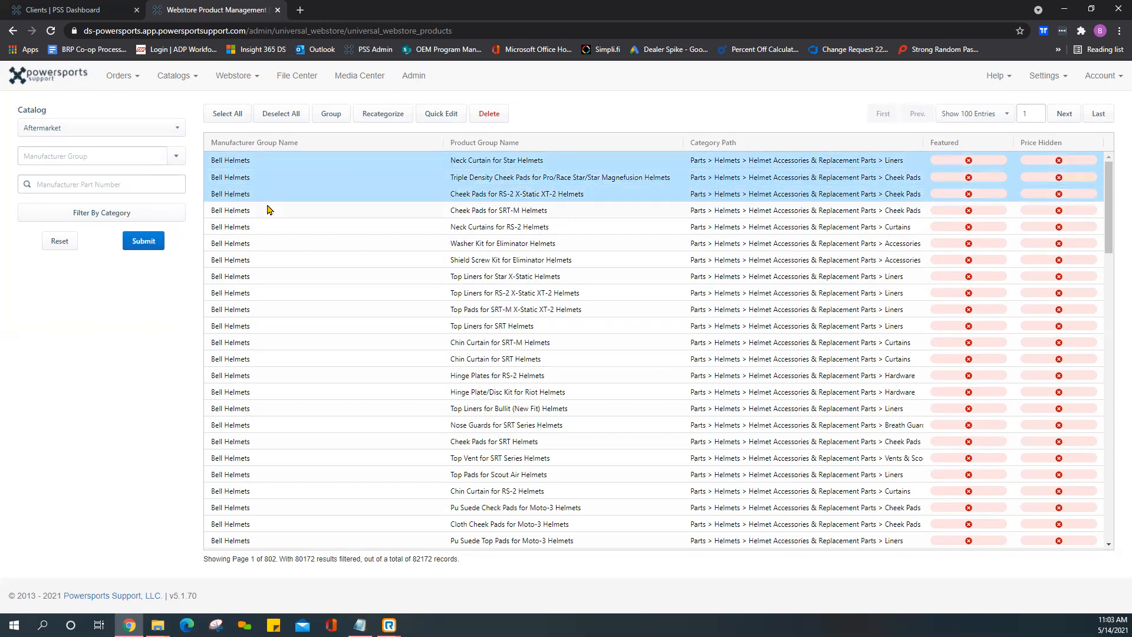
pyautogui.click(267, 211)
pyautogui.click(268, 230)
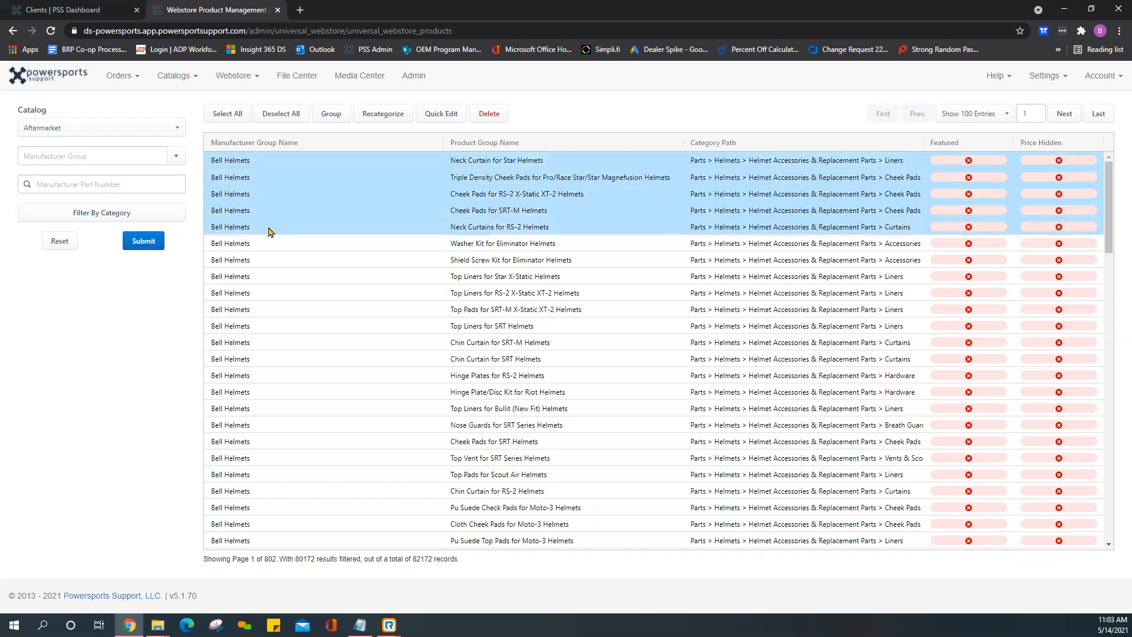
pyautogui.click(267, 244)
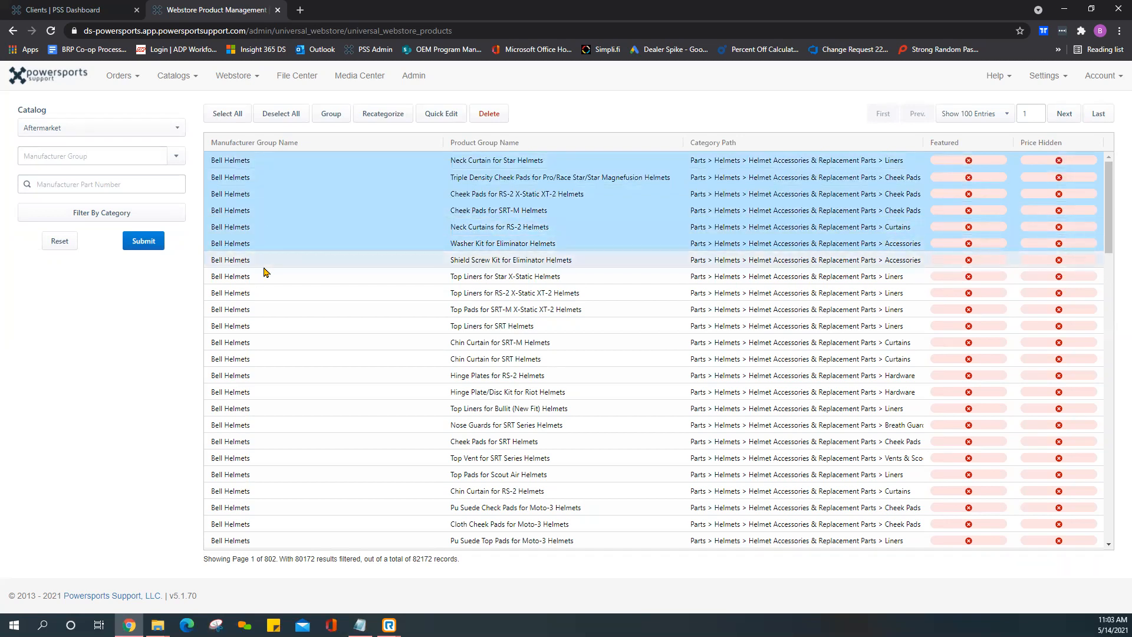
pyautogui.click(265, 266)
pyautogui.click(264, 277)
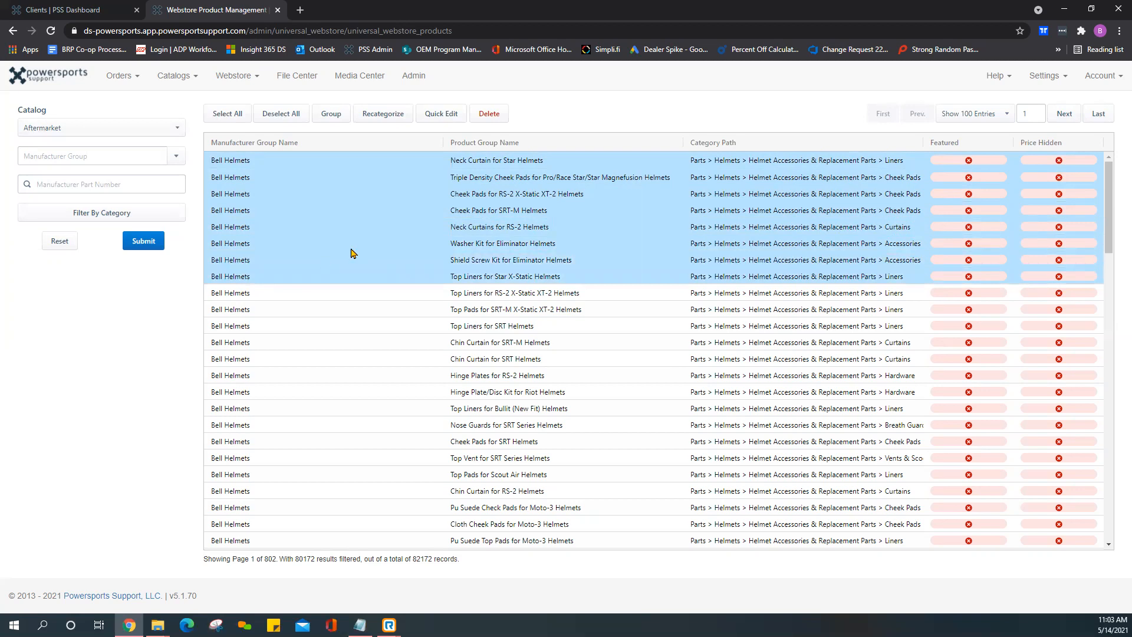
pyautogui.click(310, 296)
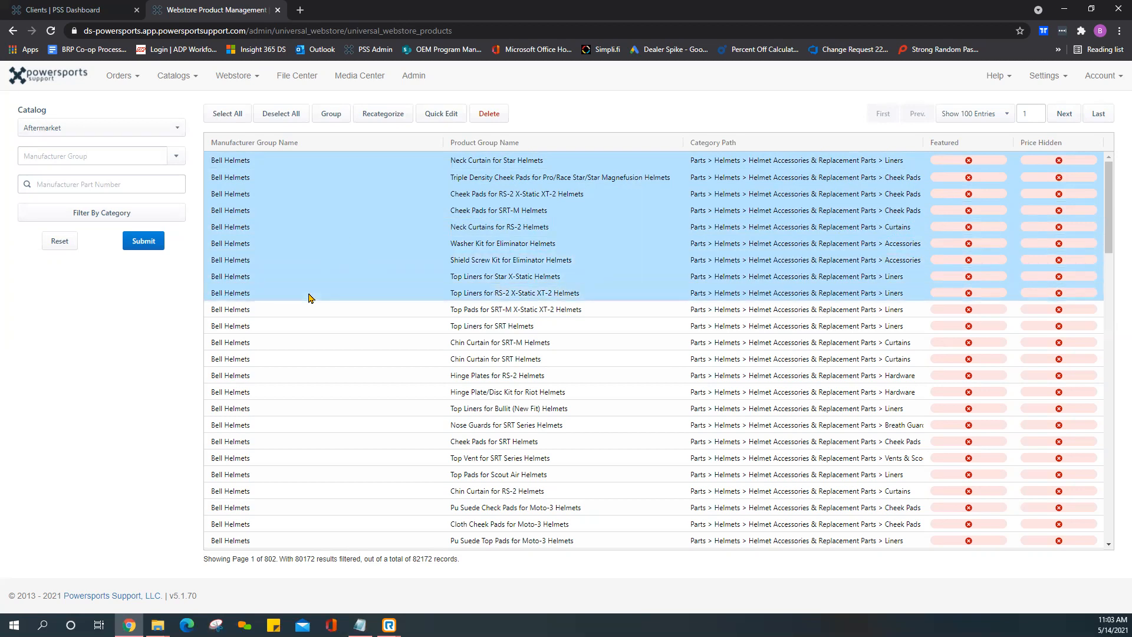
pyautogui.click(492, 117)
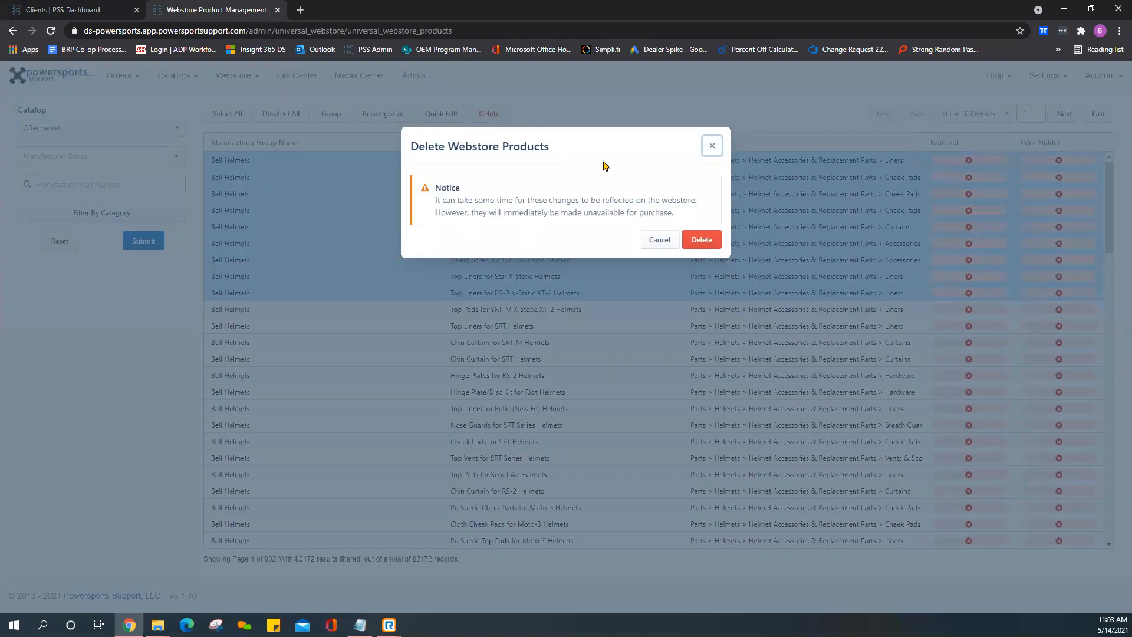
pyautogui.click(710, 246)
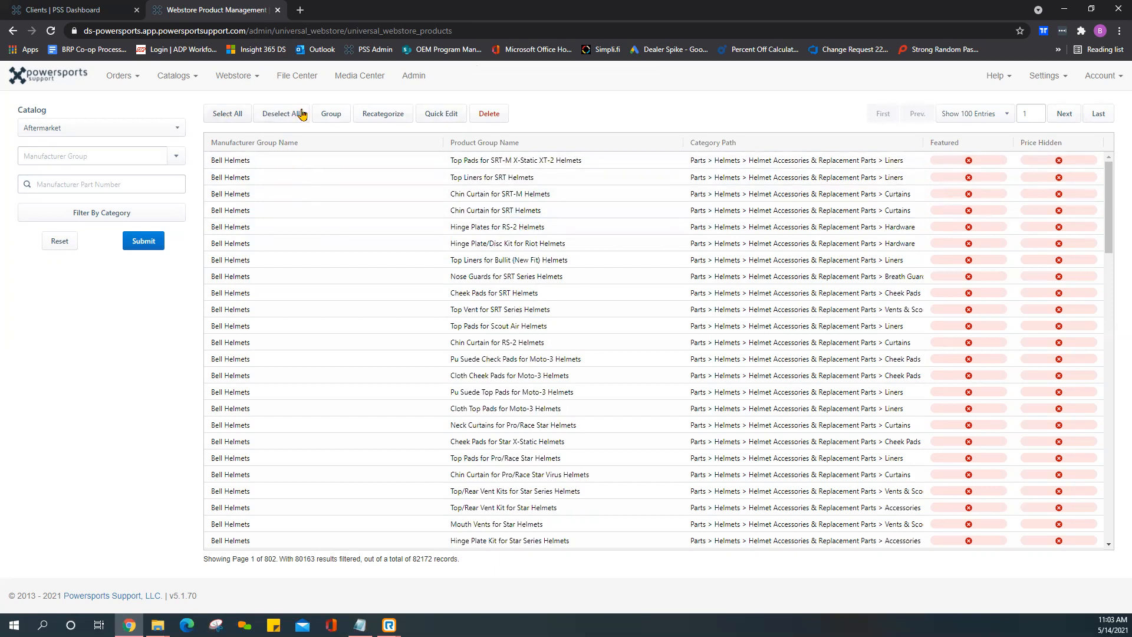
pyautogui.click(438, 114)
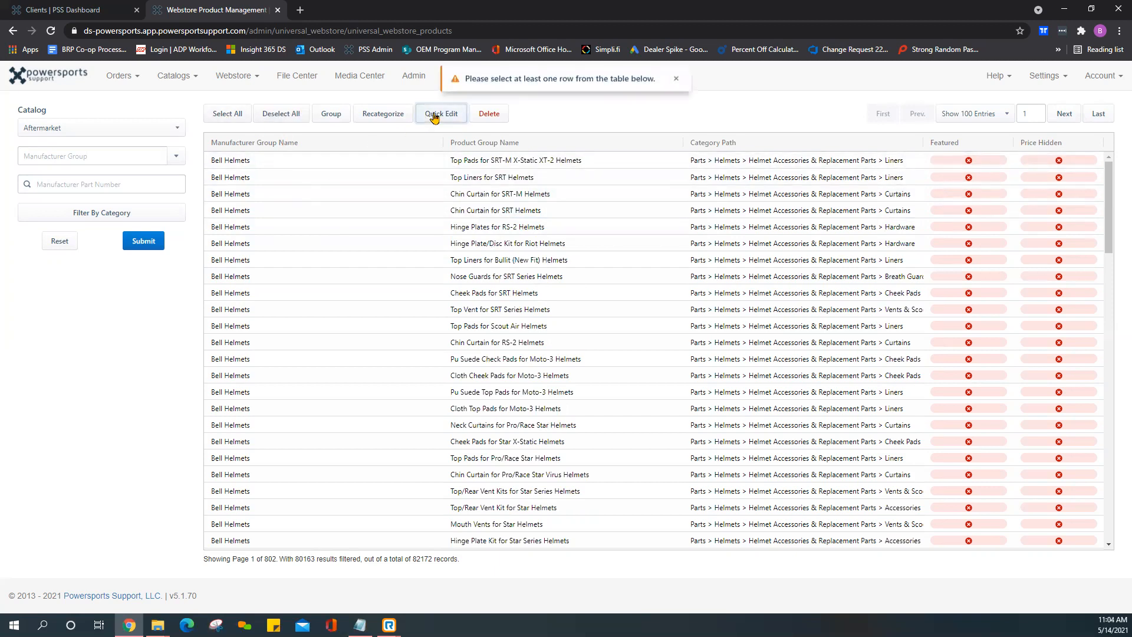
pyautogui.click(275, 160)
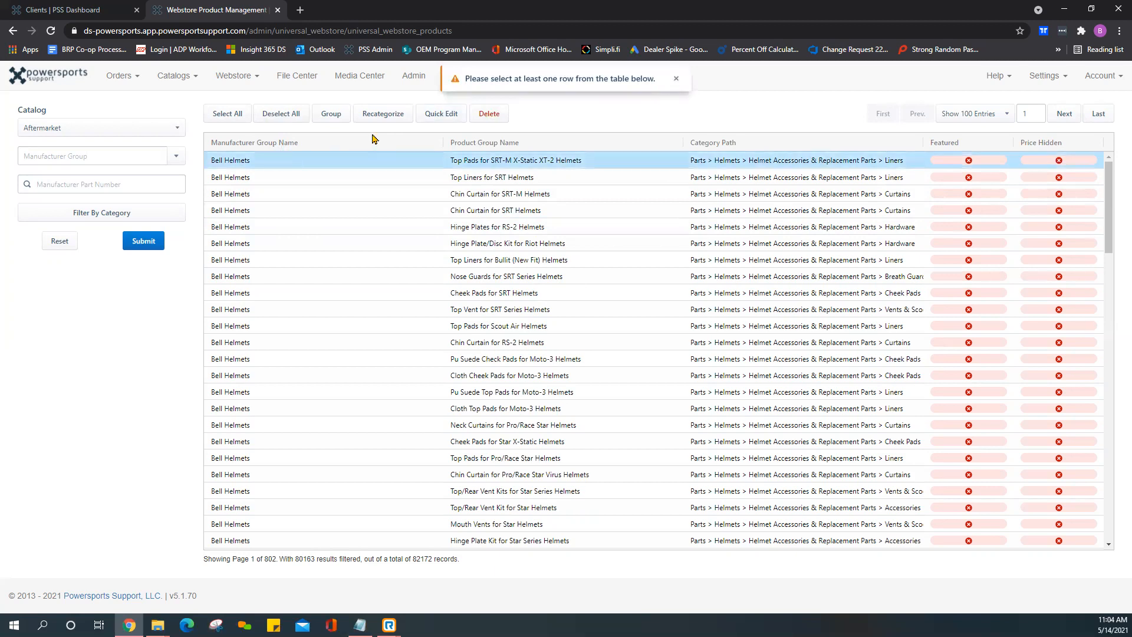
pyautogui.click(431, 118)
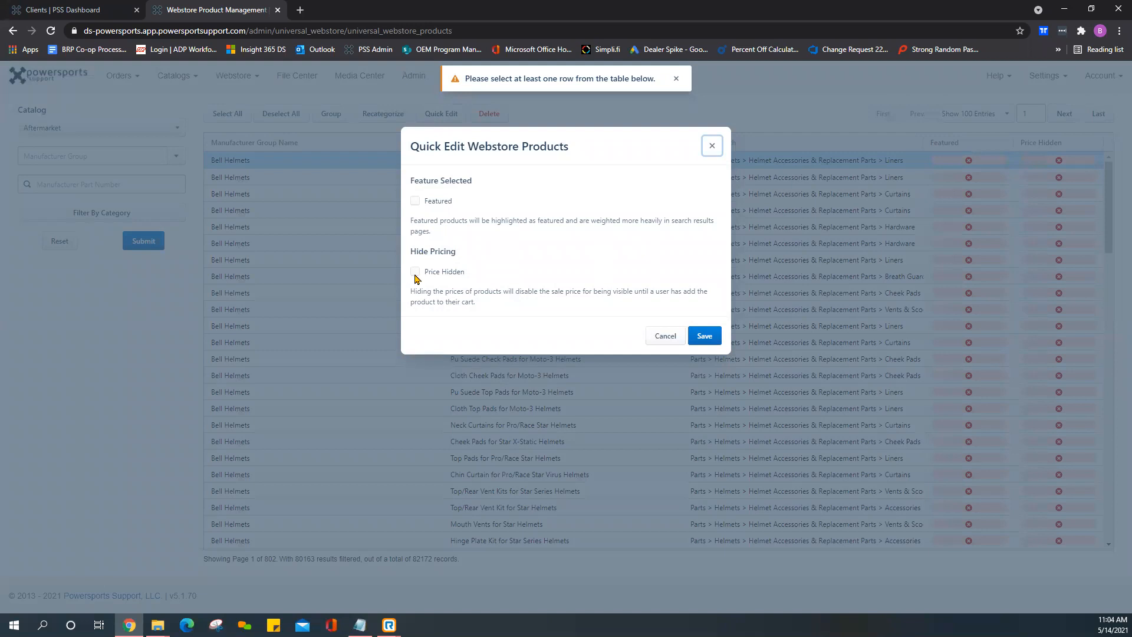
pyautogui.click(665, 335)
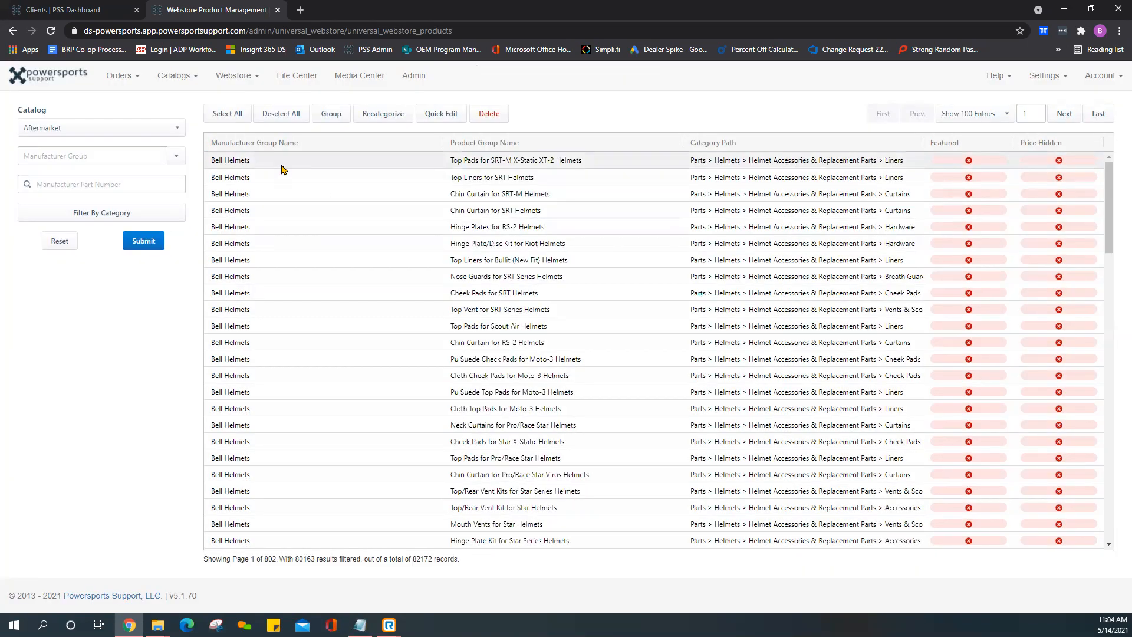
# Mark the first three listed Bell Helmets products, from Top Pads for SRT-M X-Static XT-2 through Chin Curtain for SRT-M, as Featured and Price Hidden.
pyautogui.click(284, 165)
pyautogui.click(283, 180)
pyautogui.click(284, 193)
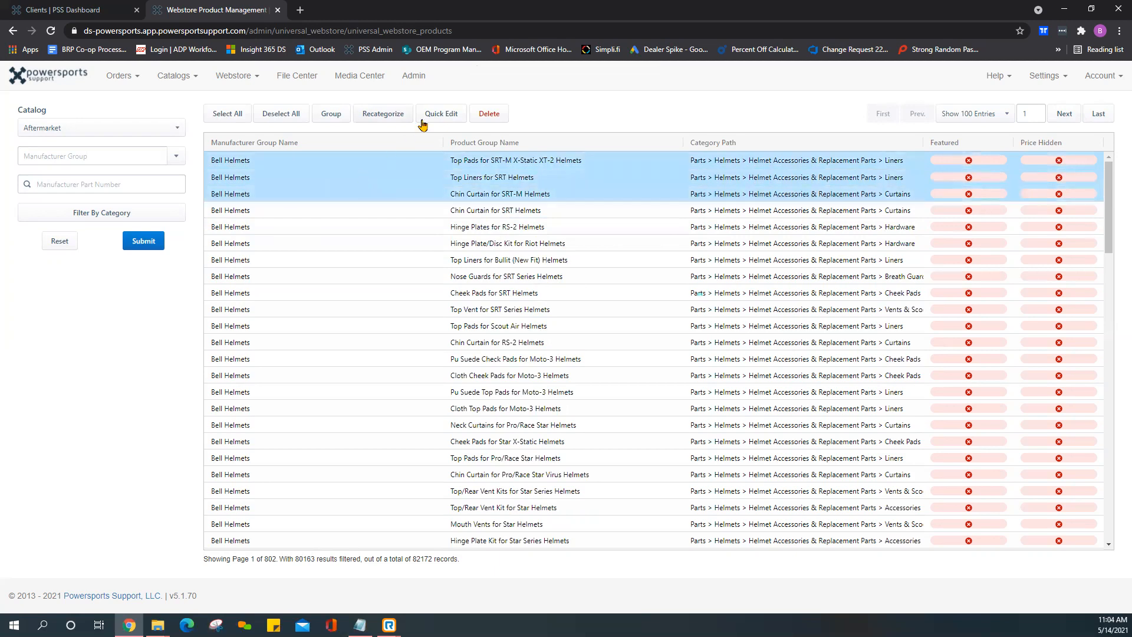
pyautogui.click(431, 116)
pyautogui.click(416, 200)
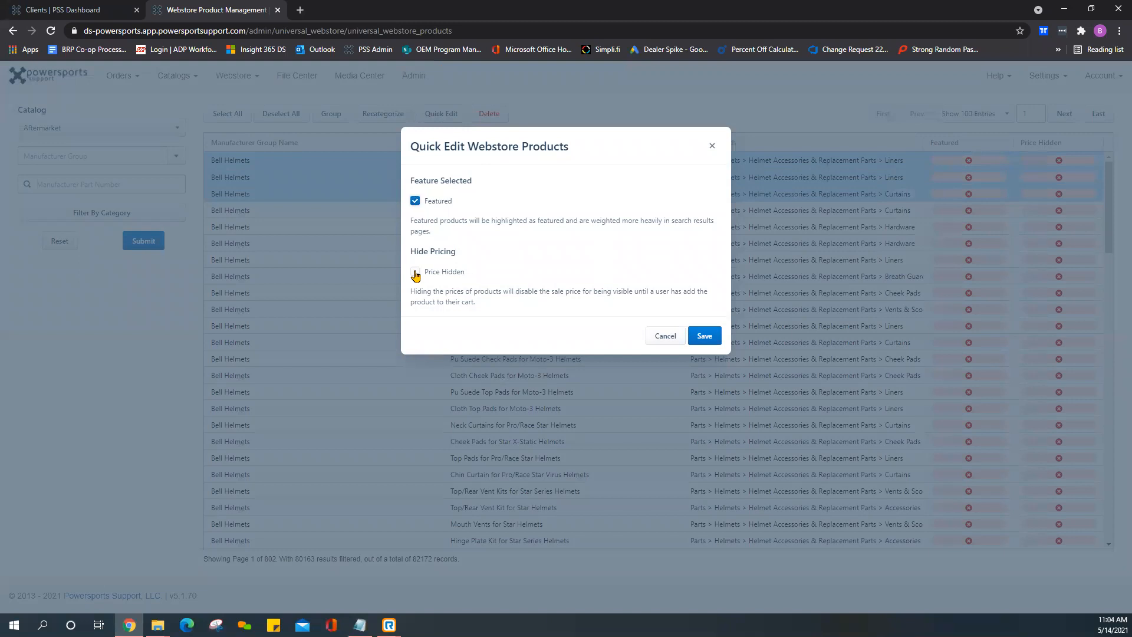
pyautogui.click(705, 334)
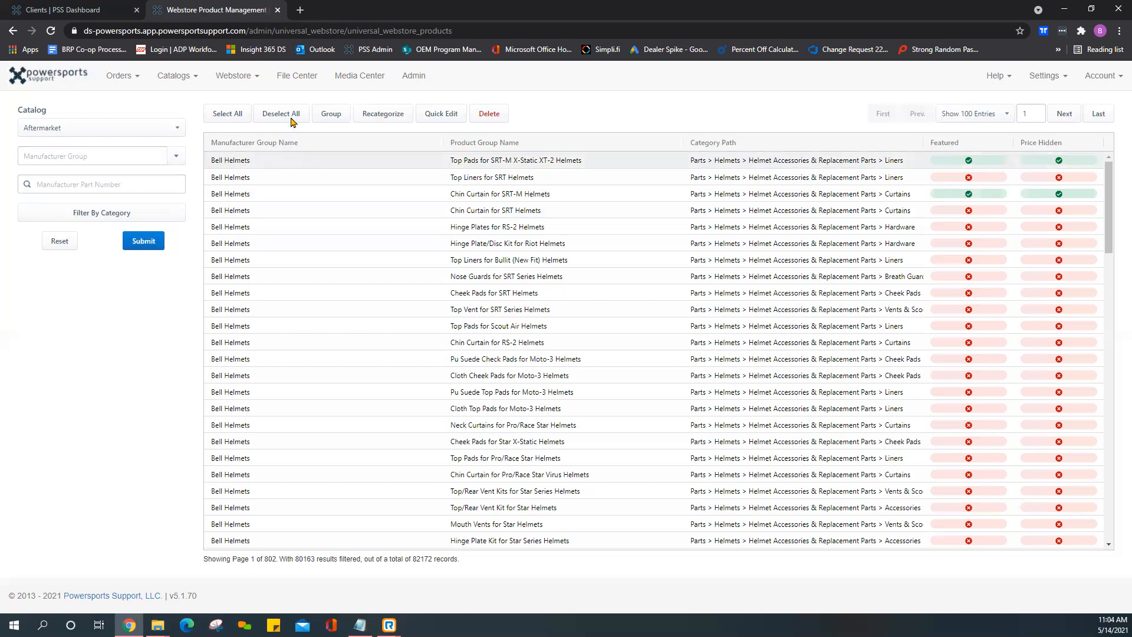
# Open the dealer's public webstore Parts page in a new browser tab and examine how featured products are displayed.
pyautogui.click(299, 10)
pyautogui.click(311, 32)
pyautogui.write('ds')
pyautogui.press('Right')
pyautogui.press('Return')
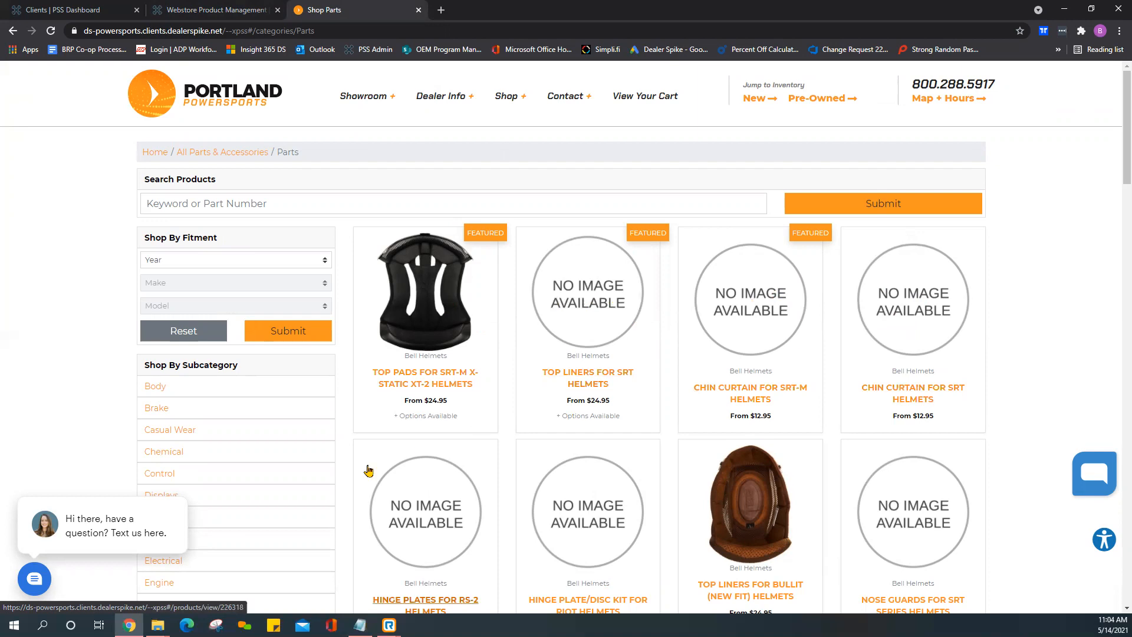
pyautogui.scroll(-2, 563, 506)
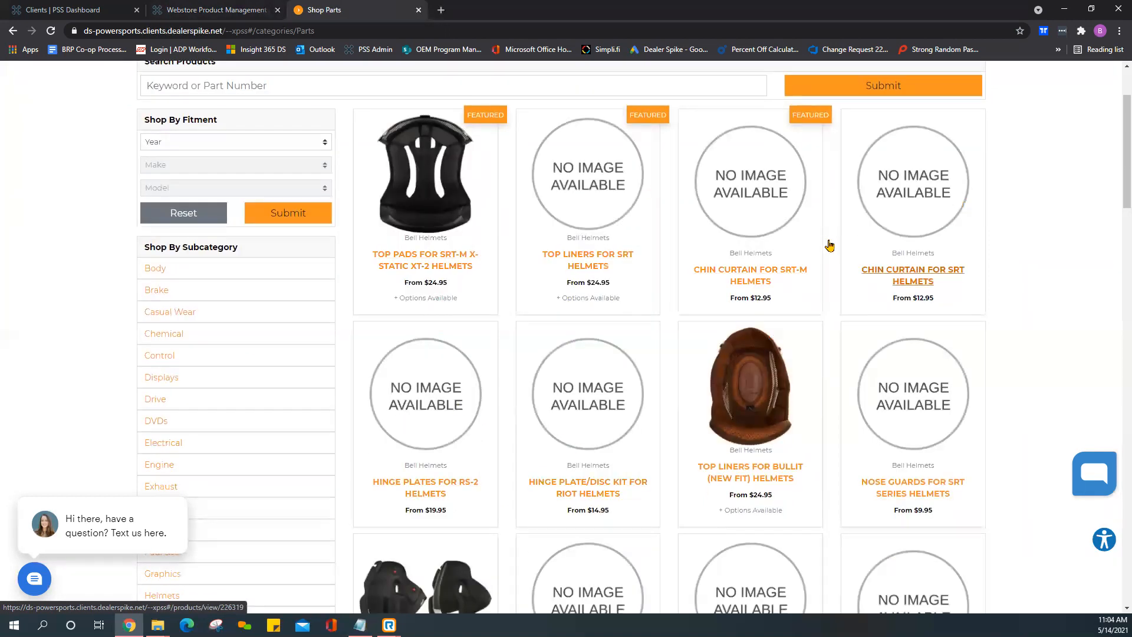
pyautogui.scroll(-3, 996, 359)
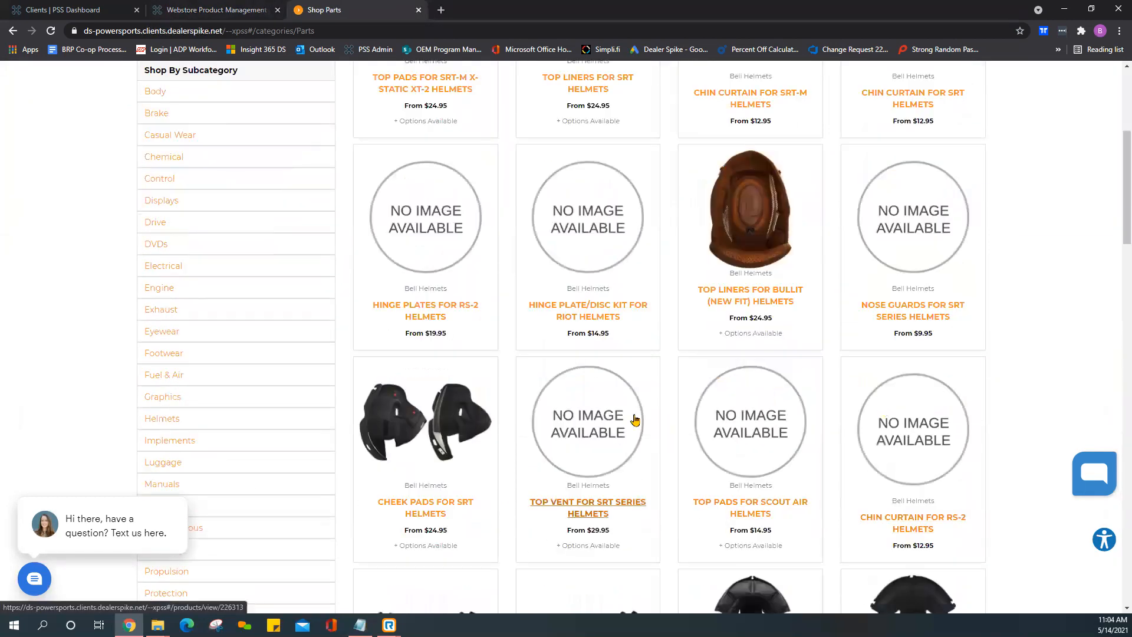
pyautogui.scroll(5, 664, 261)
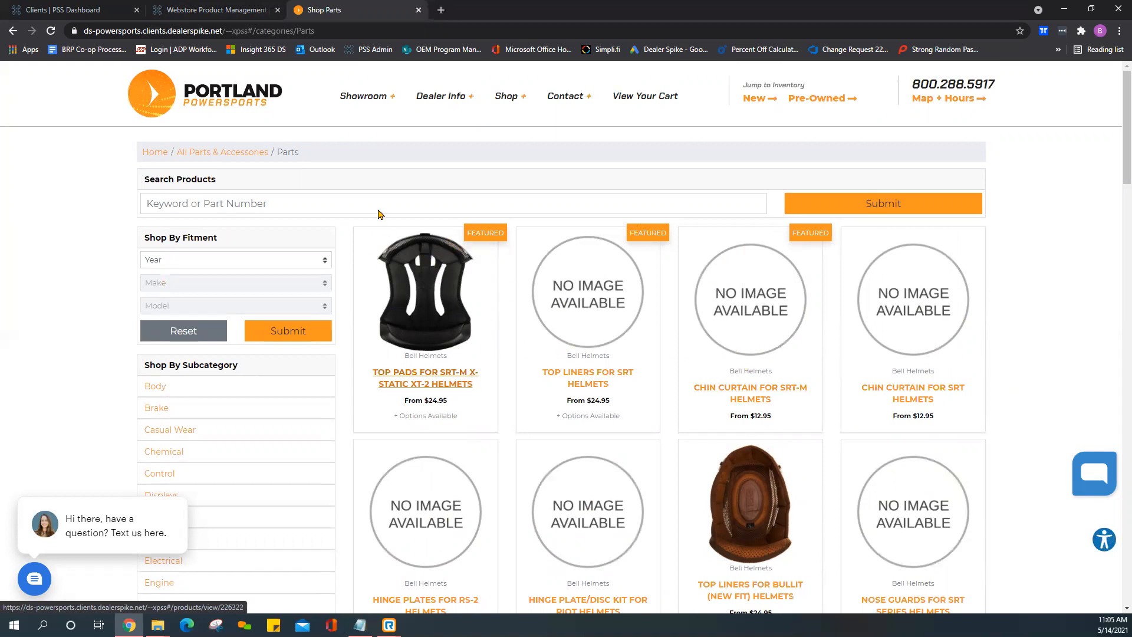
# Return to the webstore product management page and select the first three listed Bell Helmets products.
pyautogui.click(225, 10)
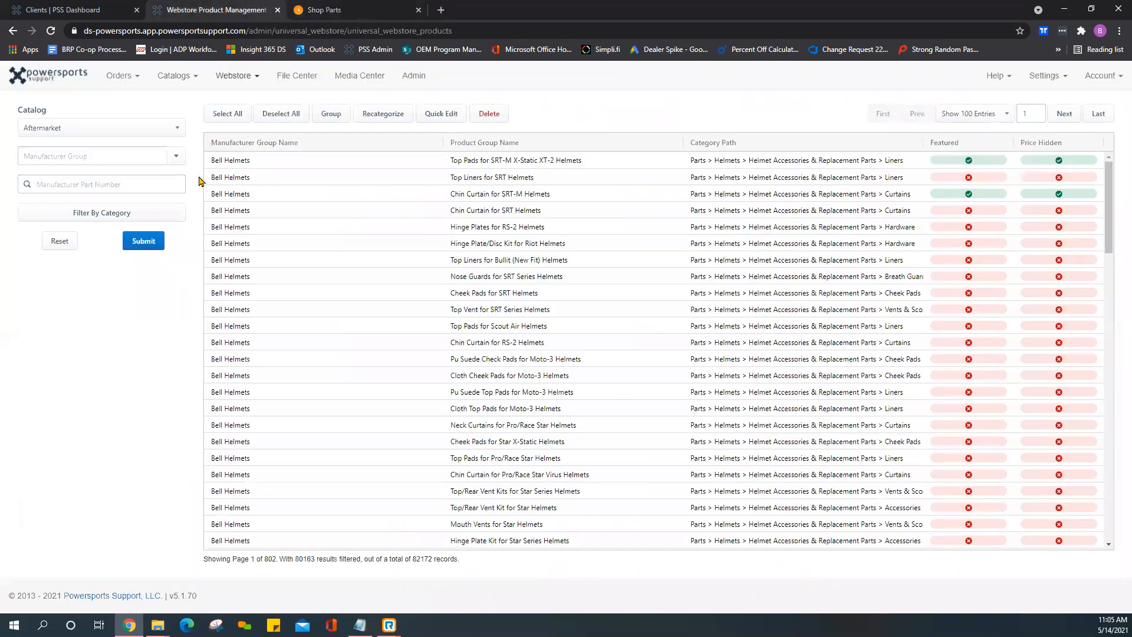
pyautogui.click(178, 131)
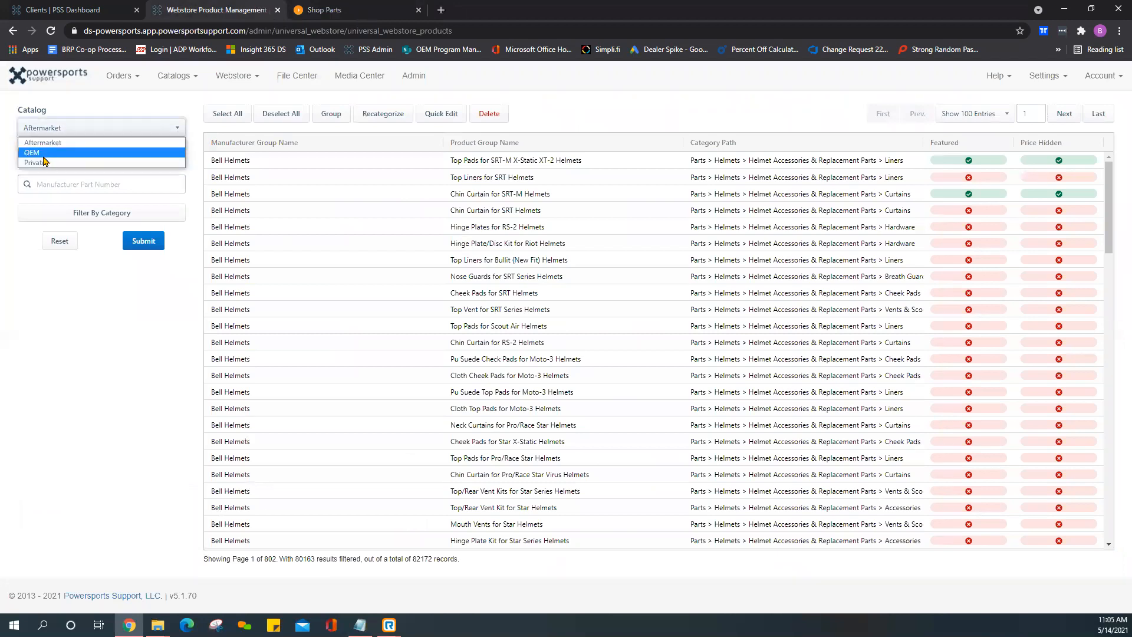
pyautogui.click(60, 297)
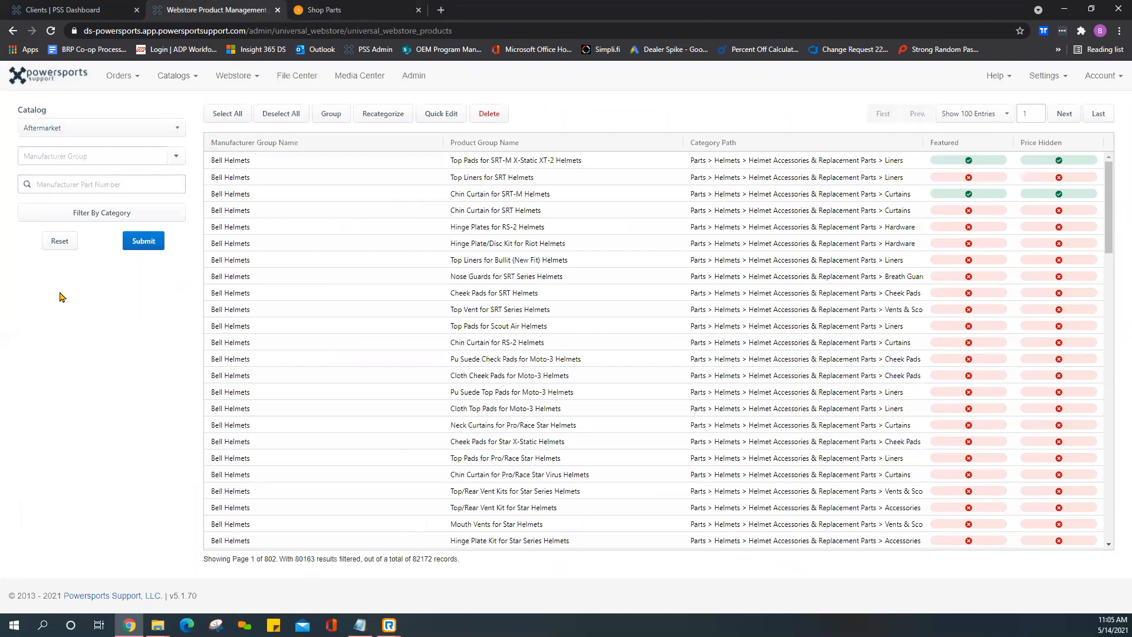
pyautogui.click(278, 165)
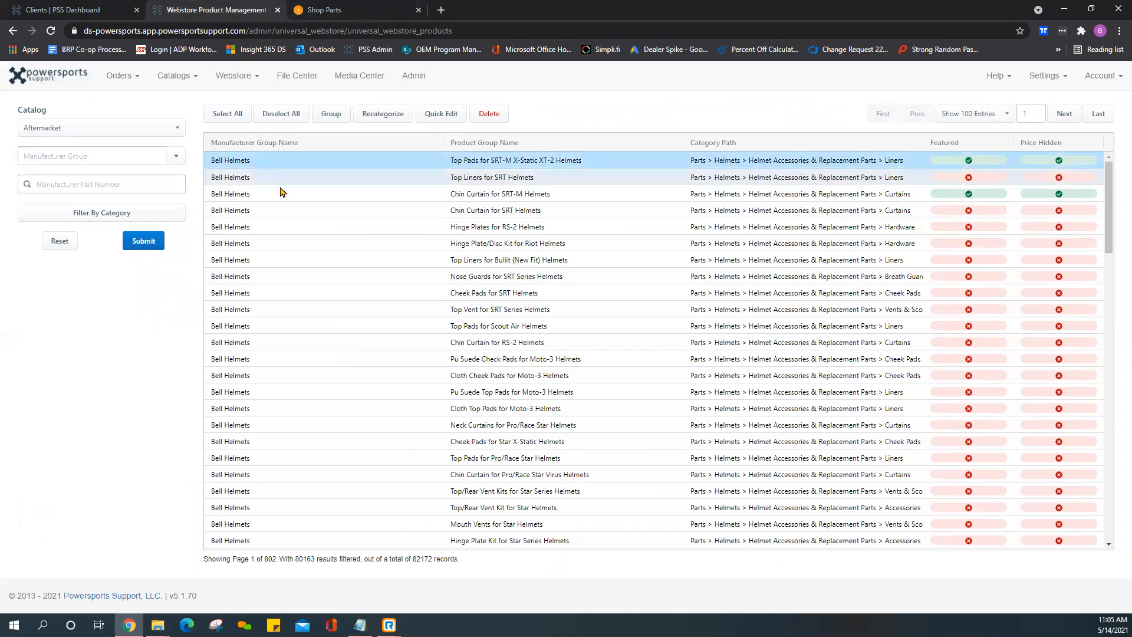
pyautogui.click(281, 183)
pyautogui.click(280, 199)
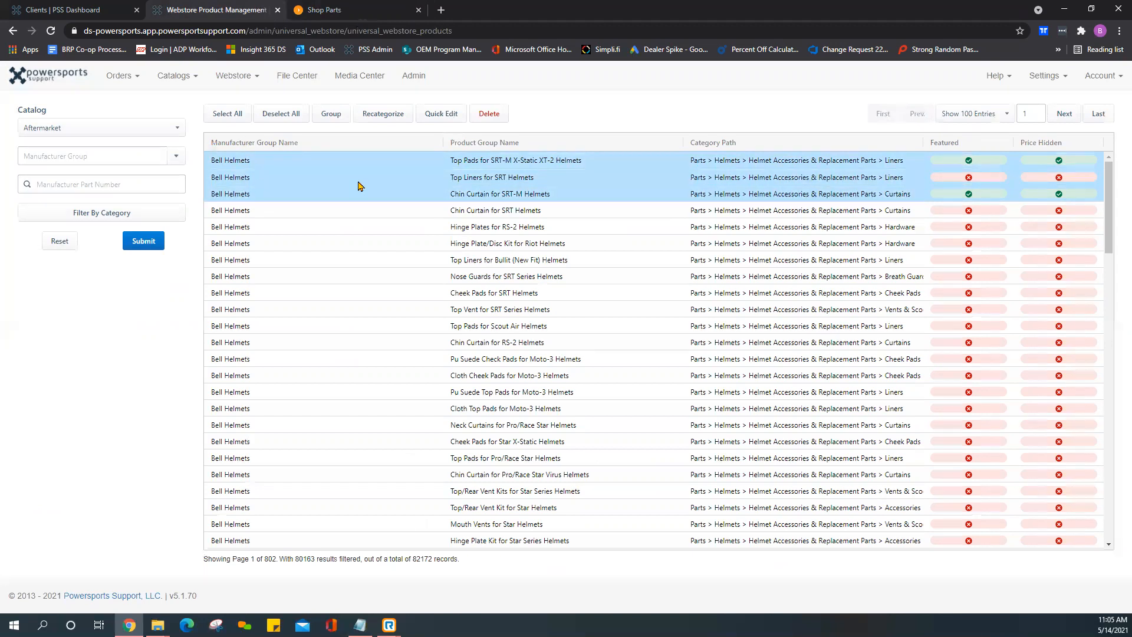
pyautogui.click(250, 78)
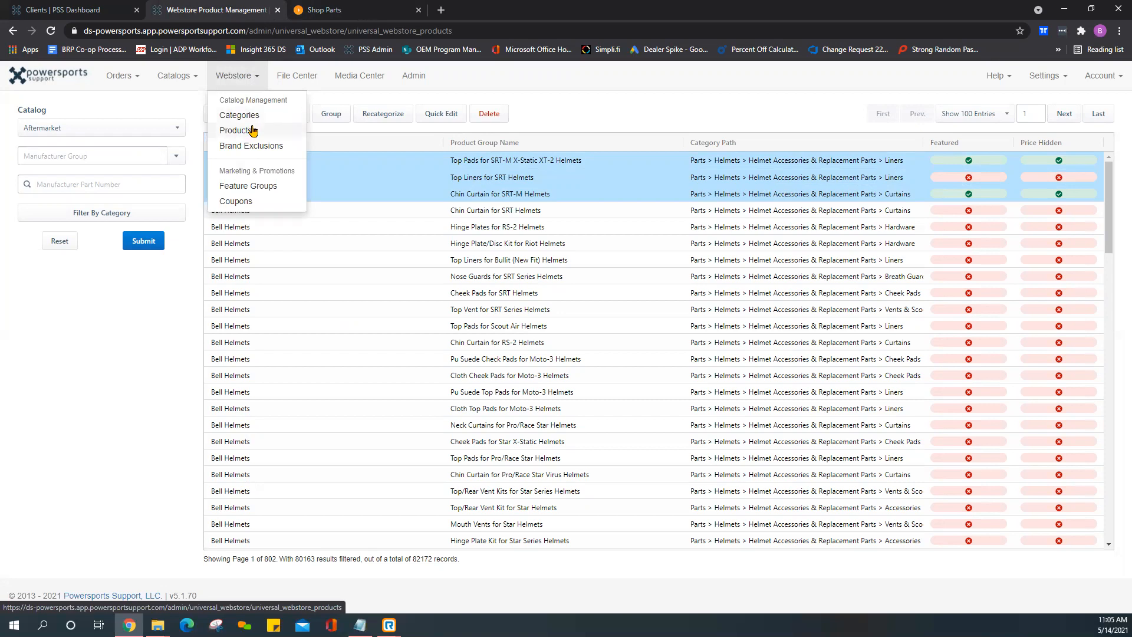
pyautogui.click(639, 118)
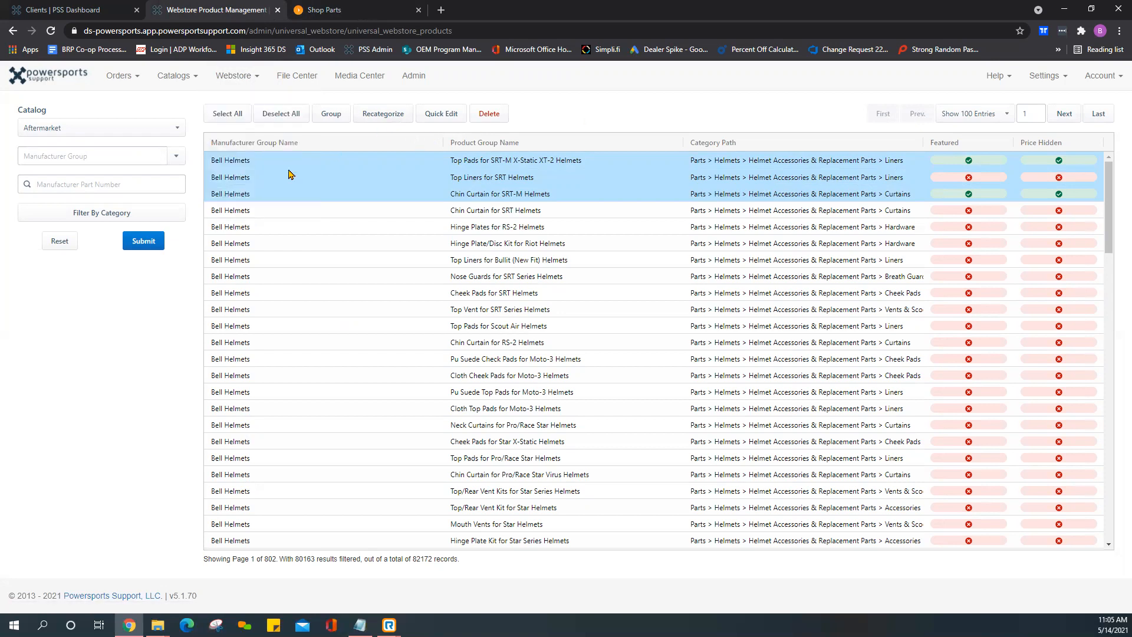
# Recategorize the selected Bell Helmets products into the Demo Items category, and select only the first listed product.
pyautogui.click(383, 114)
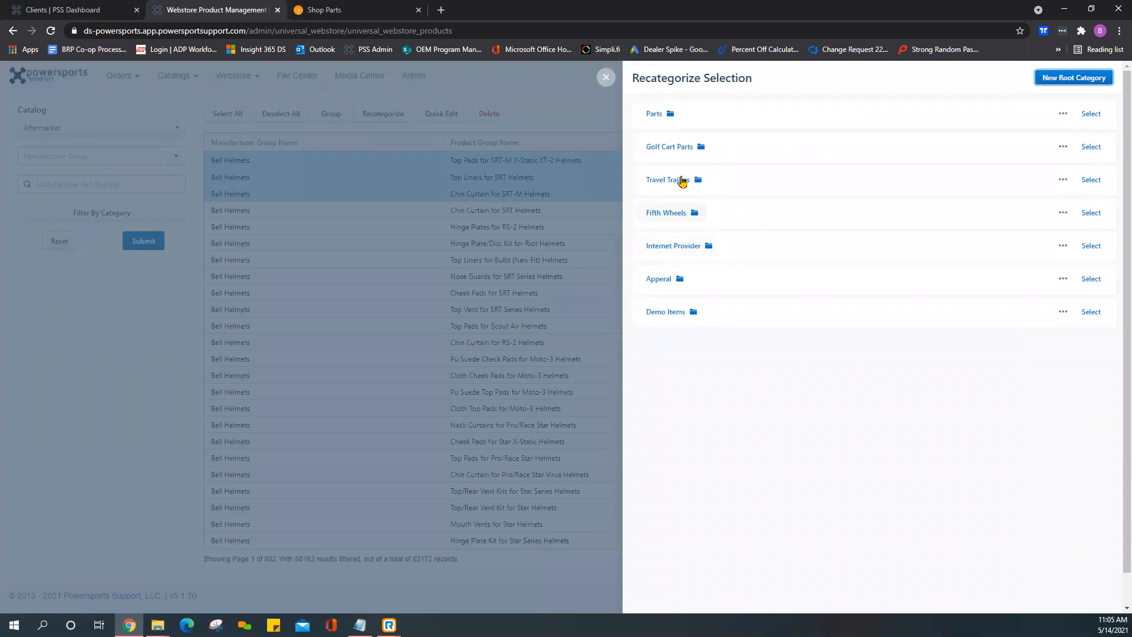
pyautogui.click(657, 313)
pyautogui.click(1091, 311)
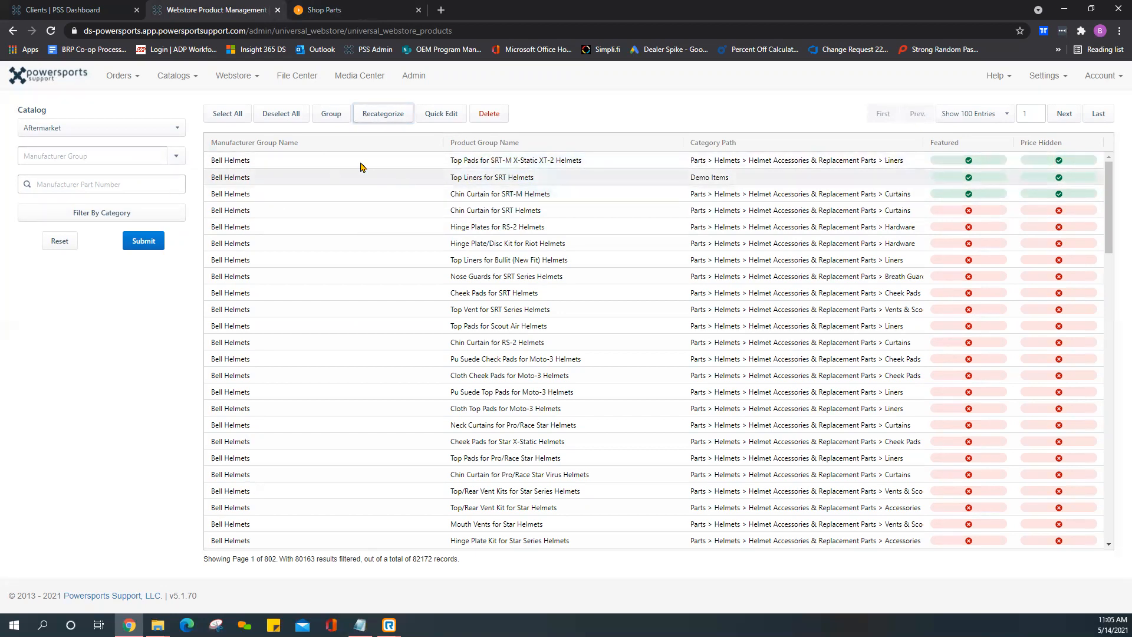
pyautogui.click(245, 165)
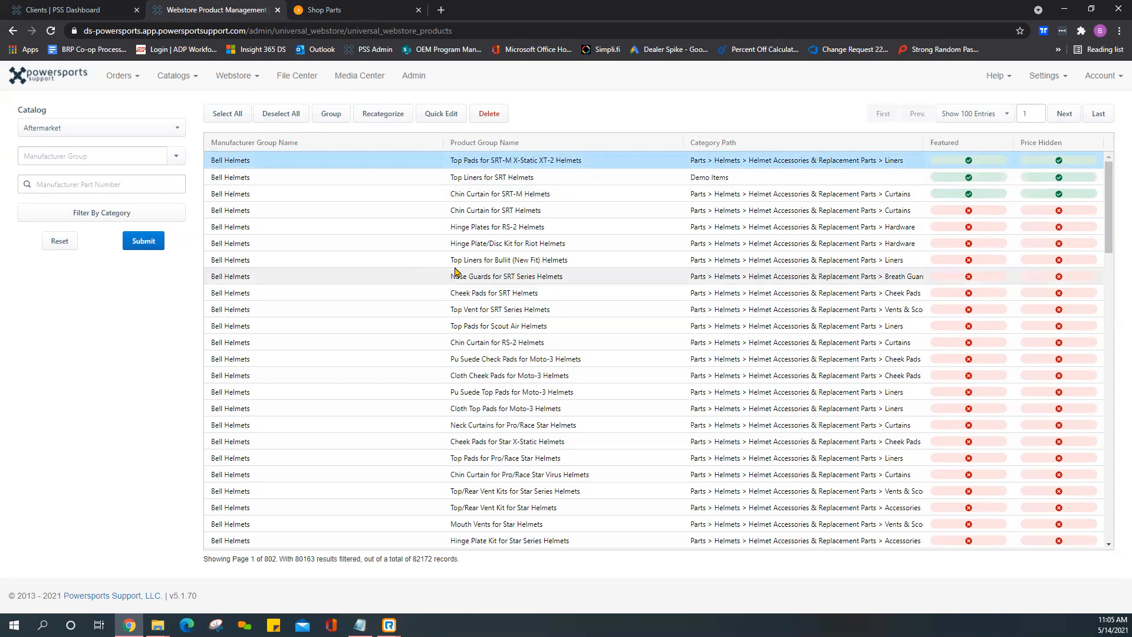
# Examine the webstore's Brand Exclusions explanation and list of excluded manufacturers, and close the dialog.
pyautogui.click(257, 82)
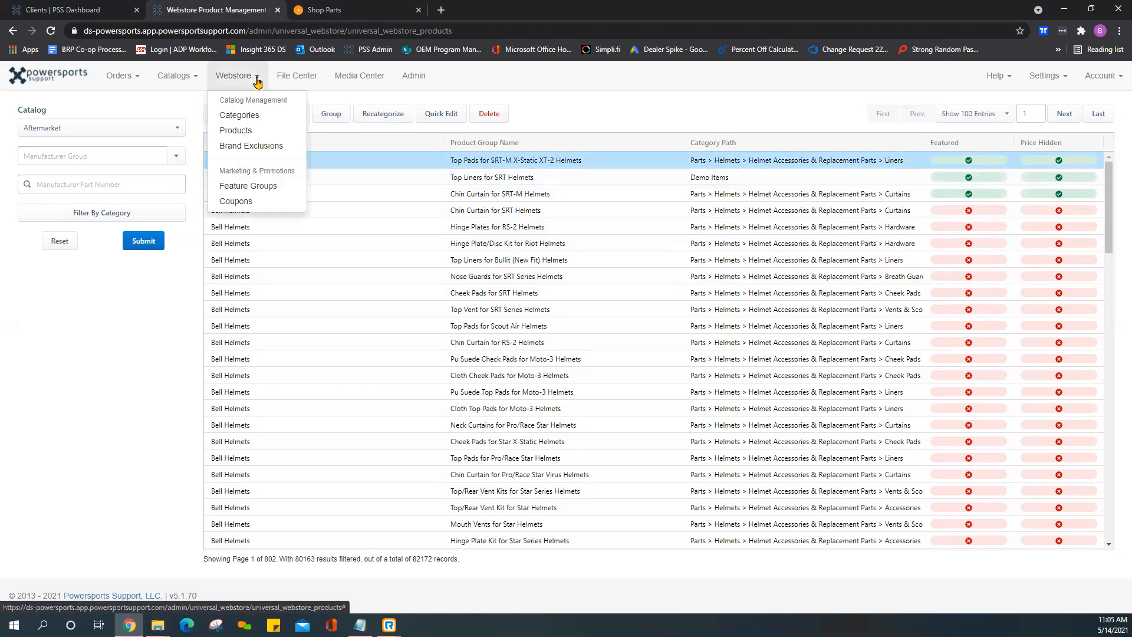
pyautogui.click(259, 145)
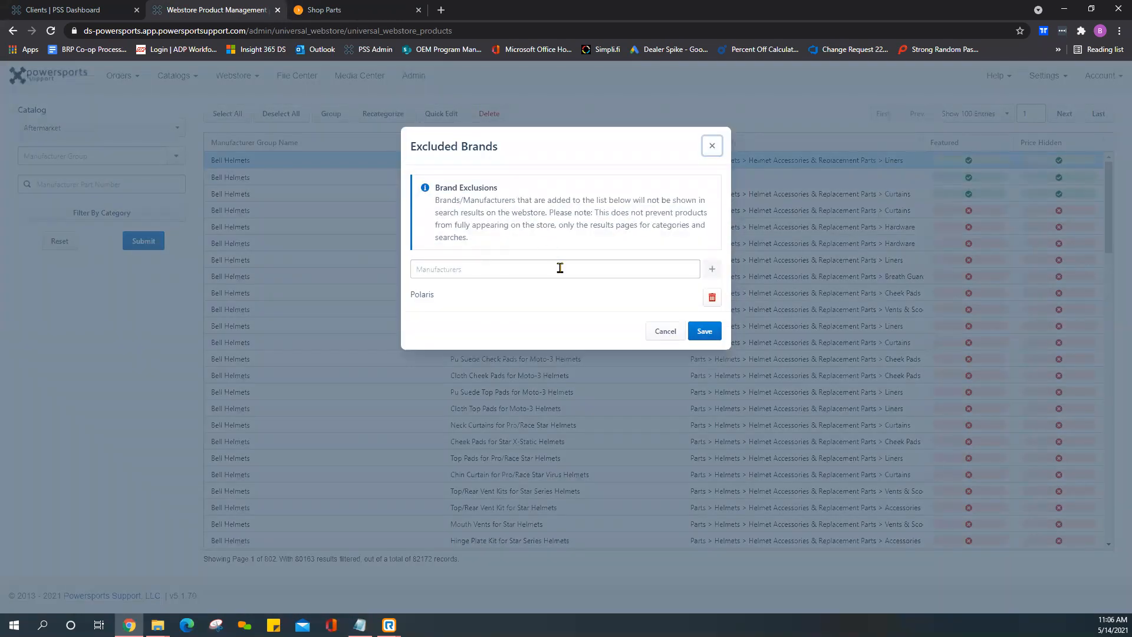
pyautogui.click(712, 146)
# Add Yamaha to the webstore's excluded brands list, and close the brand exclusions without saving.
pyautogui.click(258, 77)
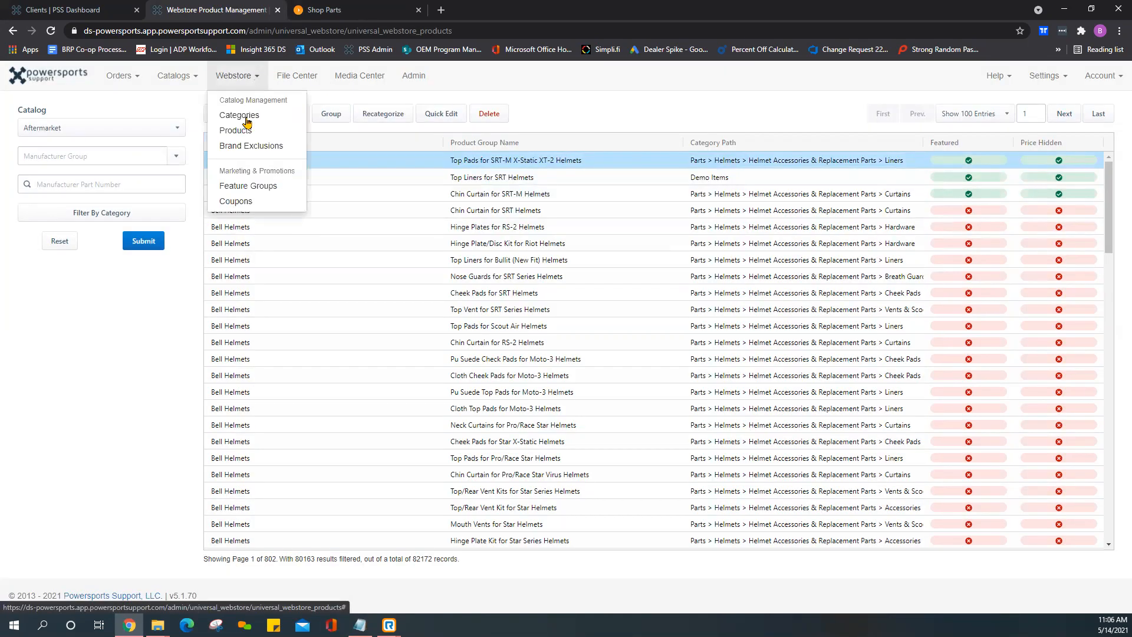
pyautogui.click(240, 147)
pyautogui.click(461, 266)
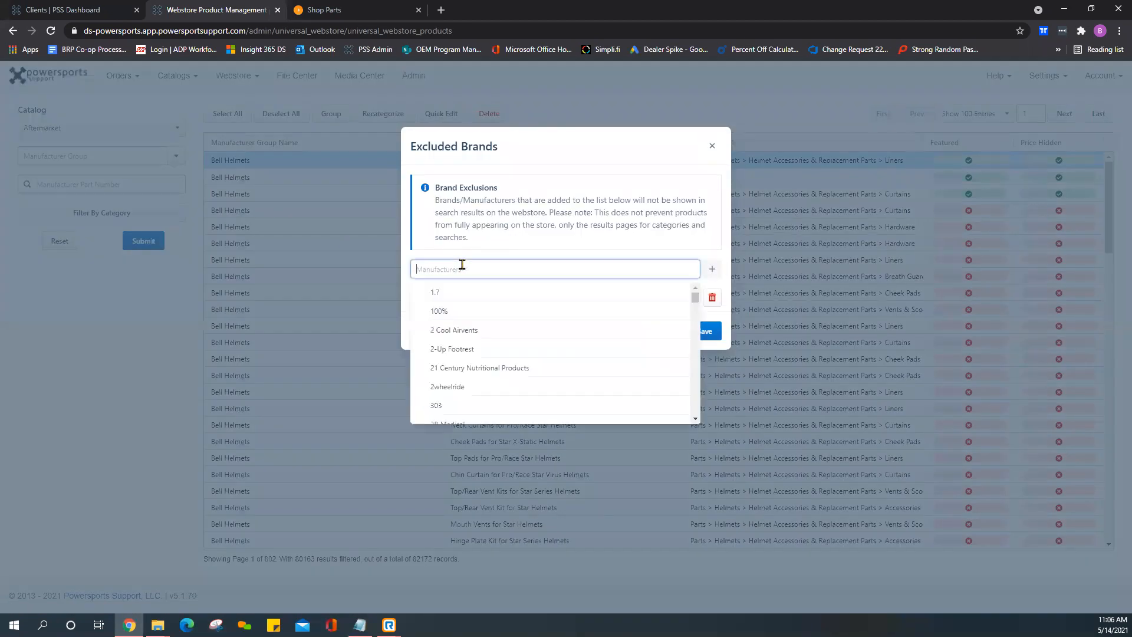
pyautogui.write('yam')
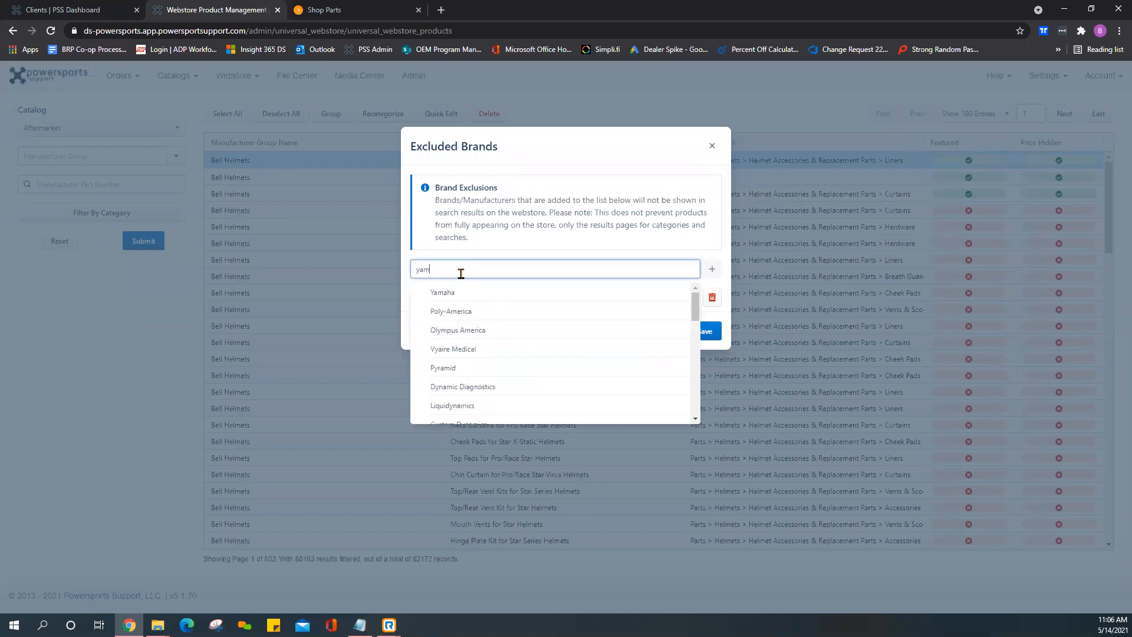
pyautogui.click(458, 294)
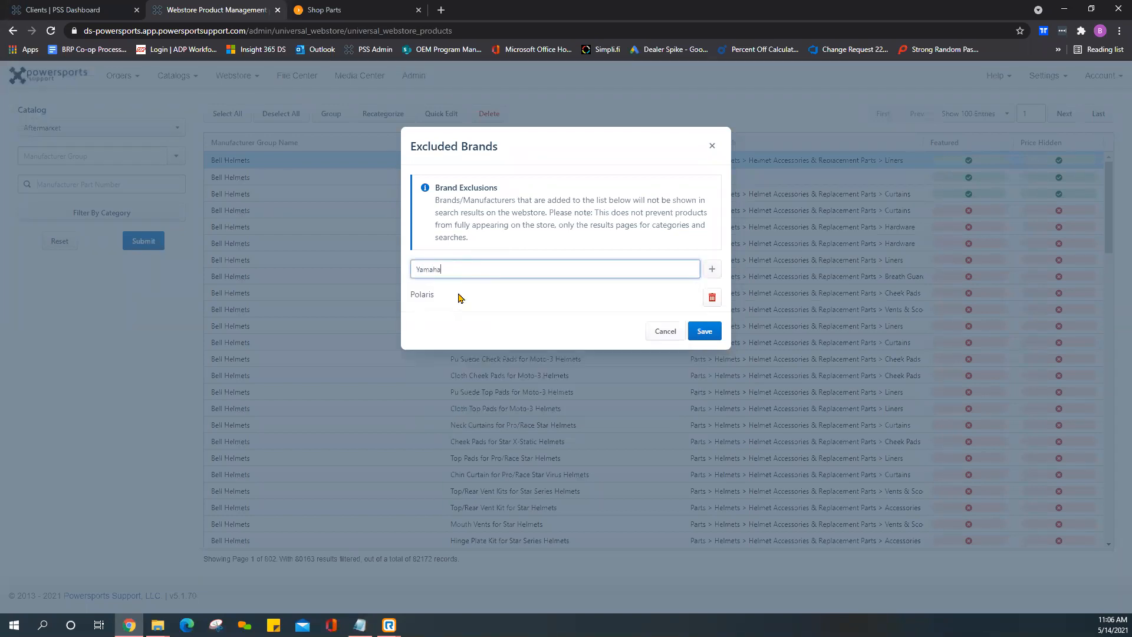
pyautogui.click(712, 269)
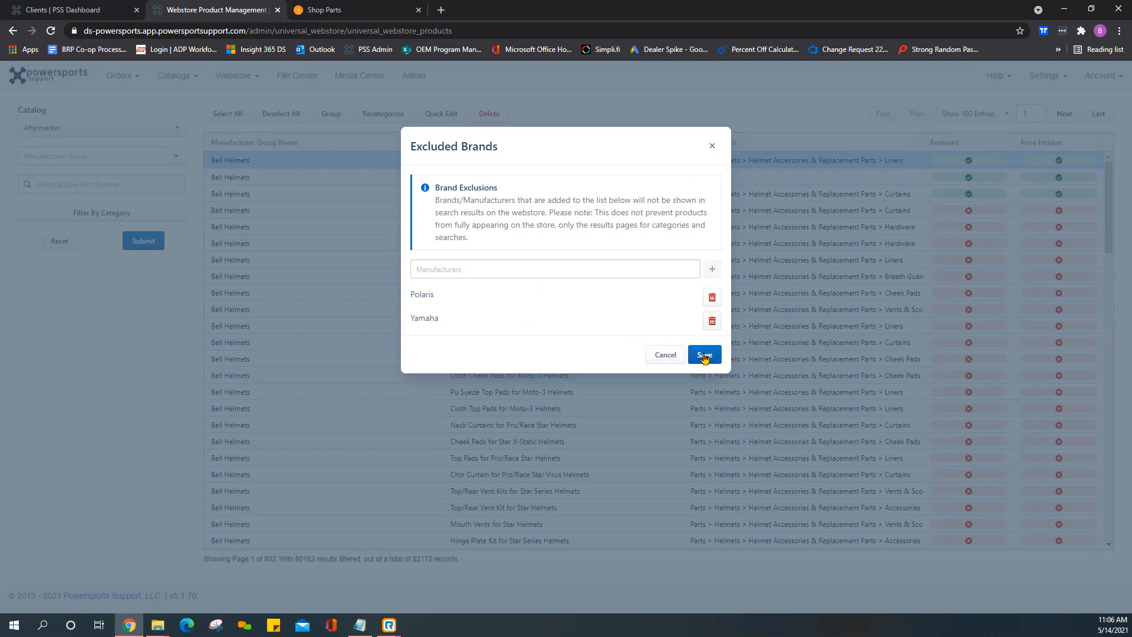
pyautogui.click(713, 147)
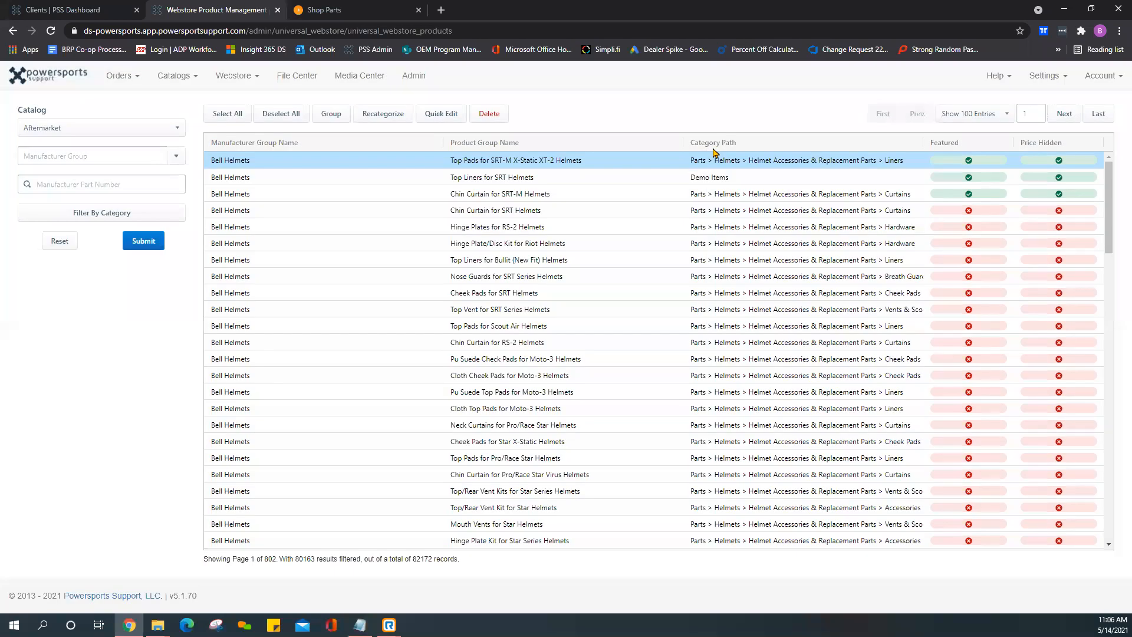